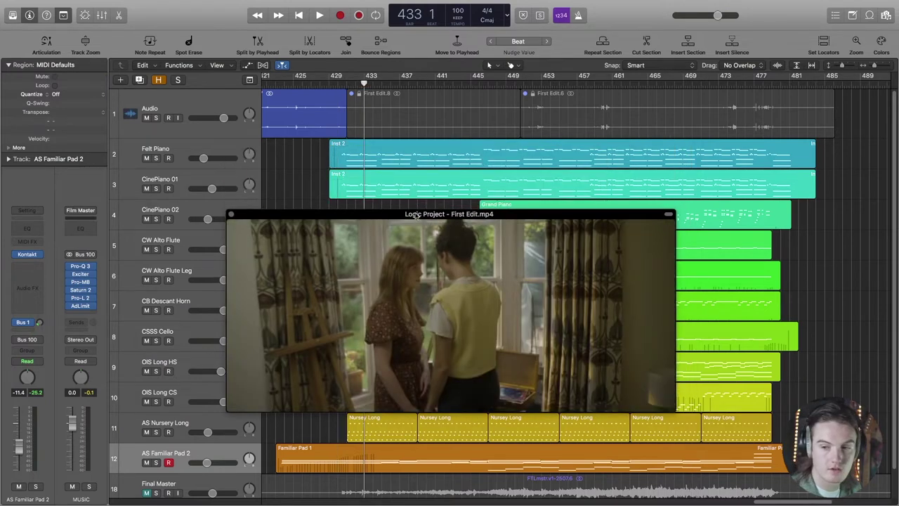
- Scrub the cue from bar 433 to about bar 480, then close the floating First Edit.mp4 movie window and clear the region selection
left_click_drag(366, 91, 781, 117)
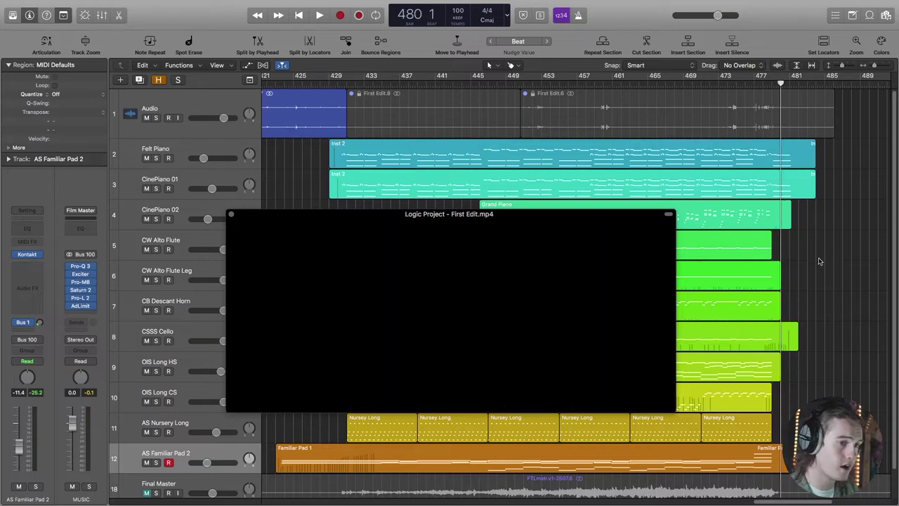
left_click_drag(788, 90, 764, 105)
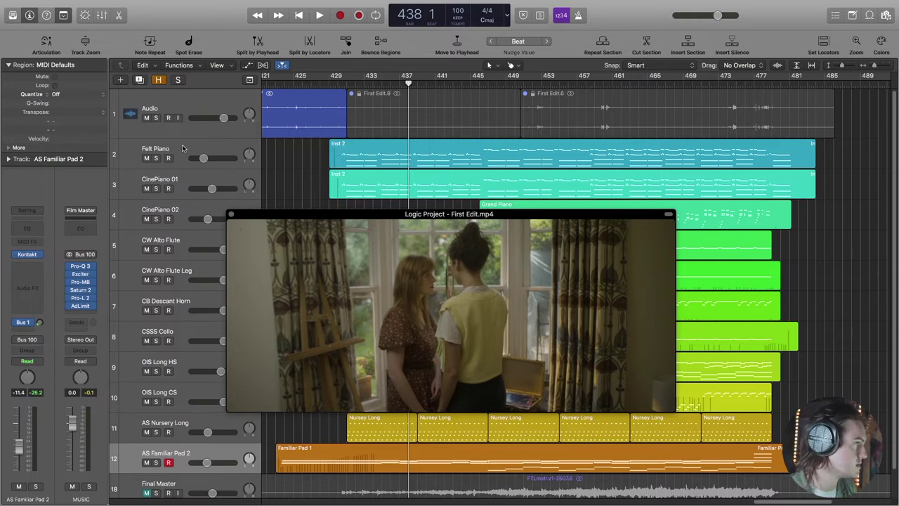
key("super+a")
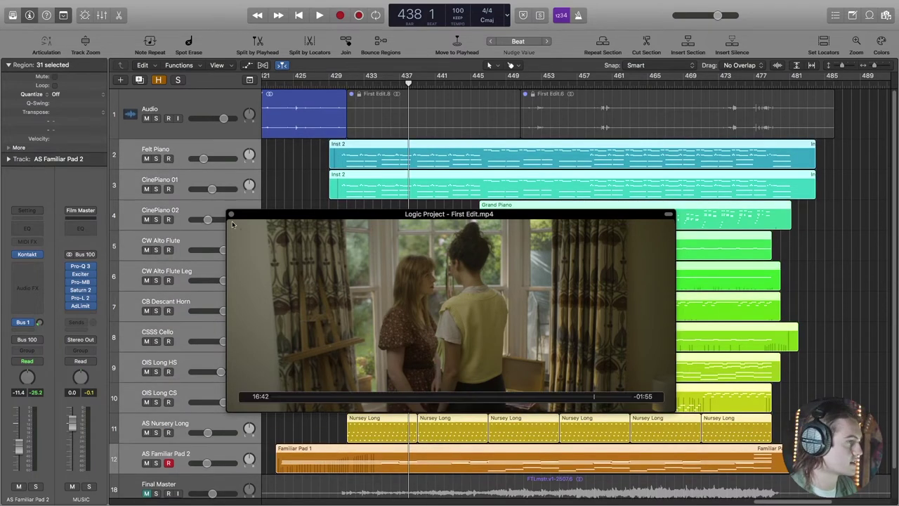
left_click(232, 214)
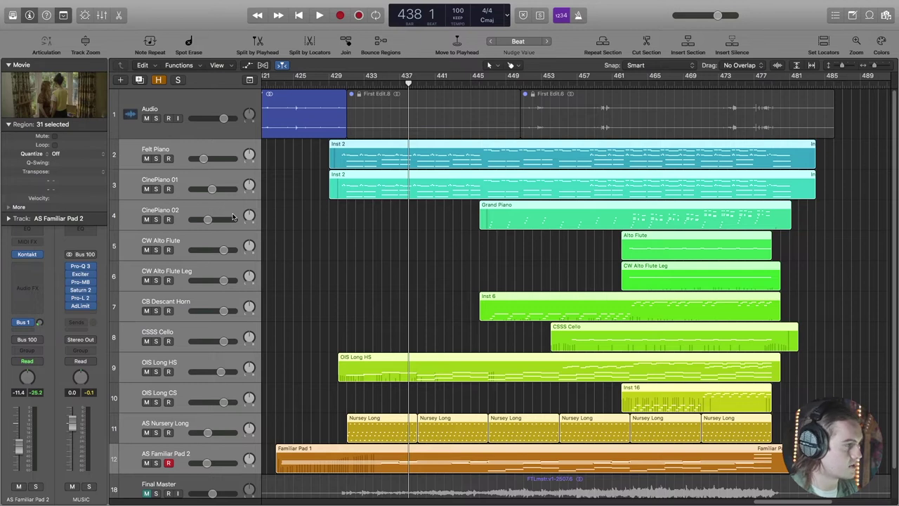
left_click(307, 239)
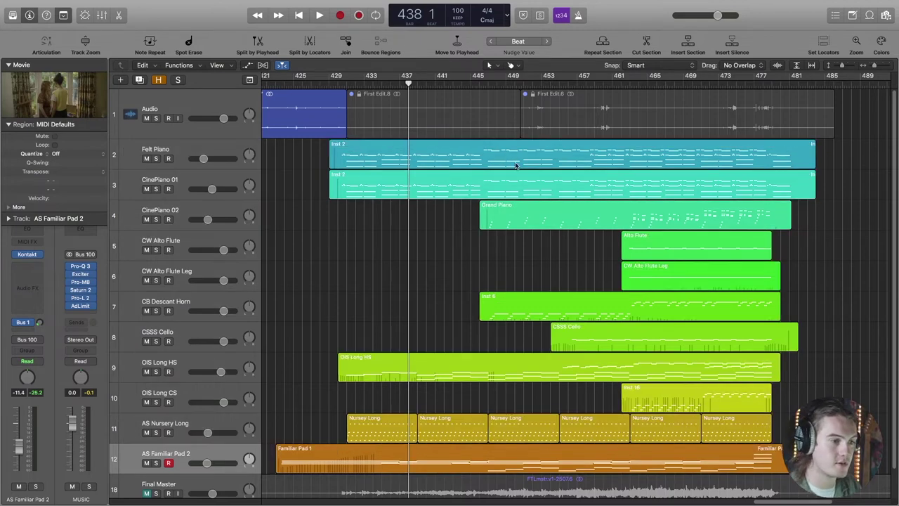
- Inspect the instrument tracks one by one, from CW Alto Flute and CB Descant Horn to the OIS Long, AS Nursery Long and AS Familiar Pad 2 tracks
left_click(211, 242)
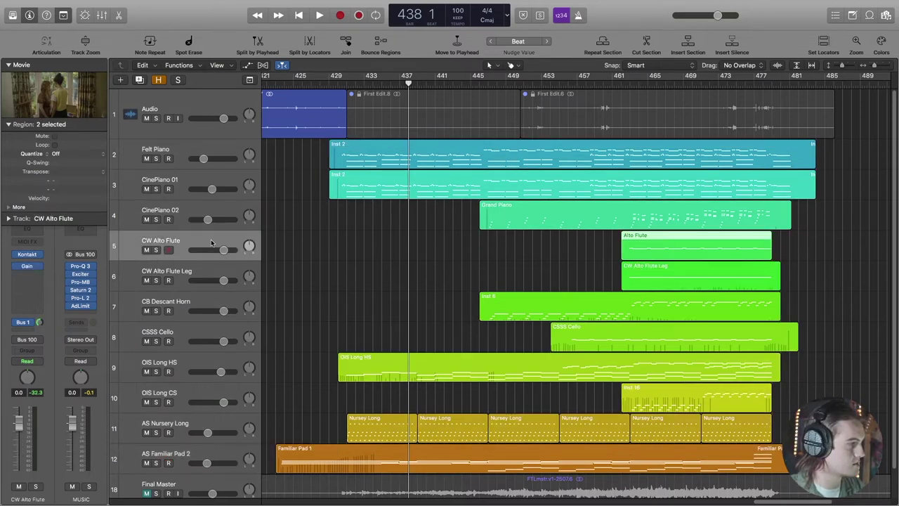
left_click(217, 277)
left_click(214, 303)
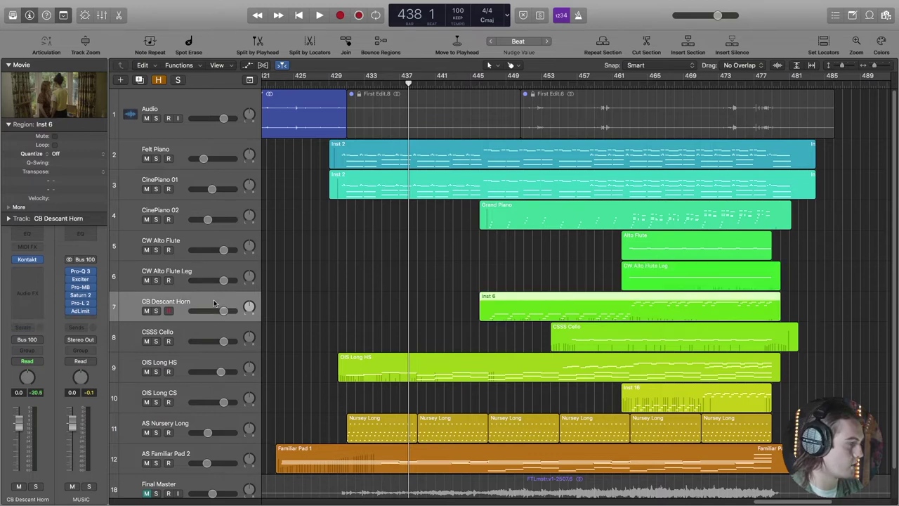
left_click(211, 425)
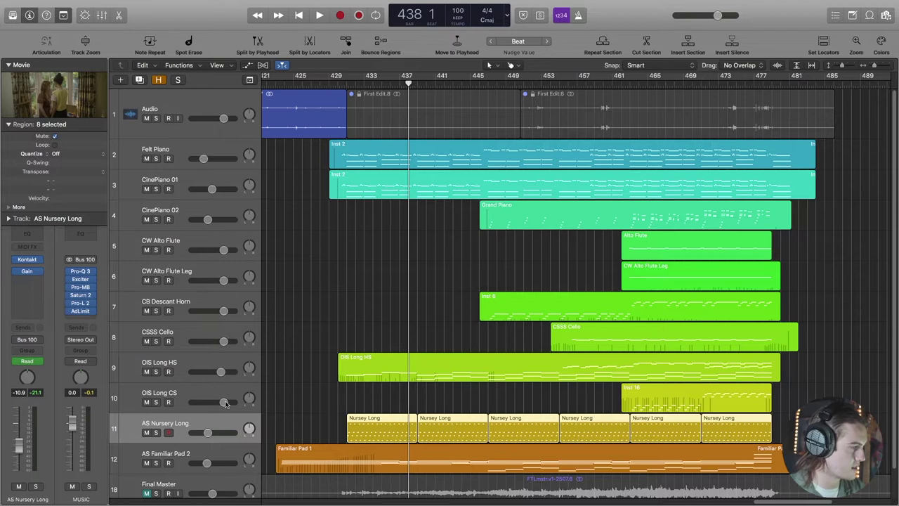
left_click(200, 392)
left_click(184, 363)
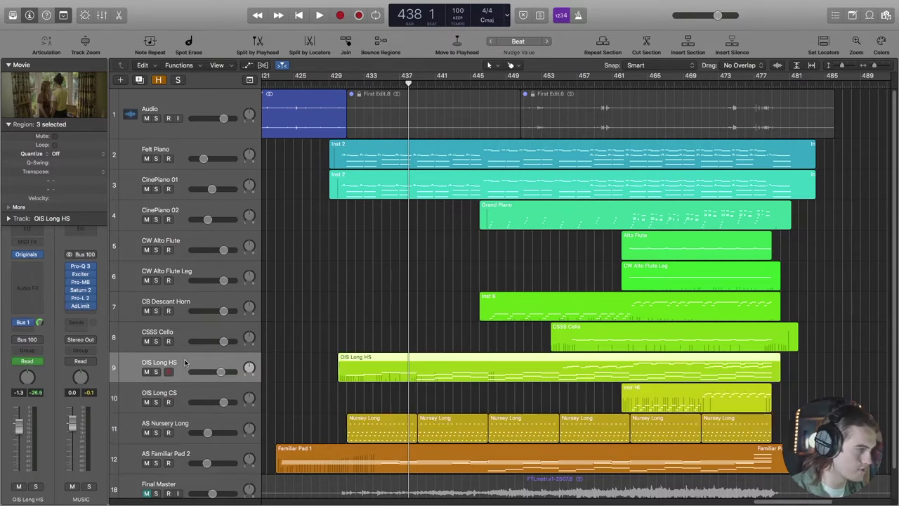
left_click(198, 452)
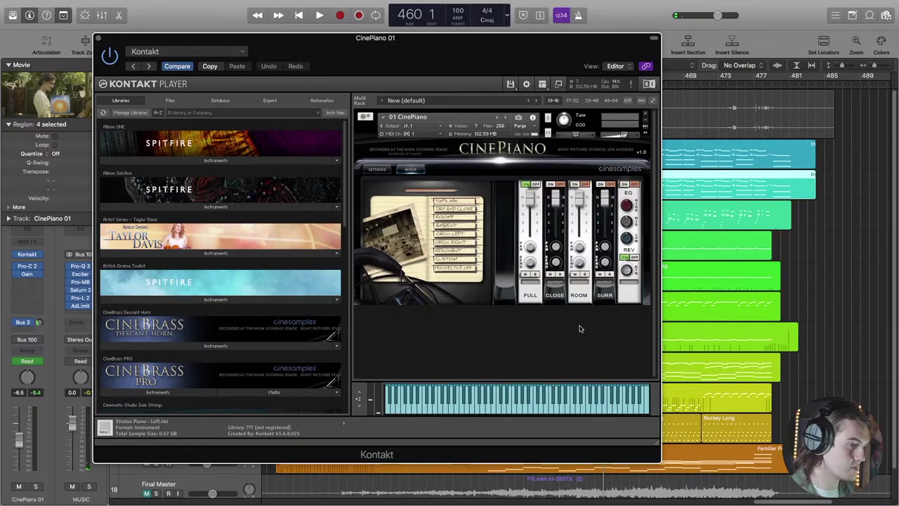
- Close the CinePiano 01 Kontakt window, solo CinePiano 01 and CinePiano 02, and play from about bar 430
left_click(98, 38)
left_click(156, 189)
left_click(156, 219)
double_click(345, 75)
- Examine the CinePiano 01 notes in the Piano Roll while playing from about bar 446, then close the editor
key("p")
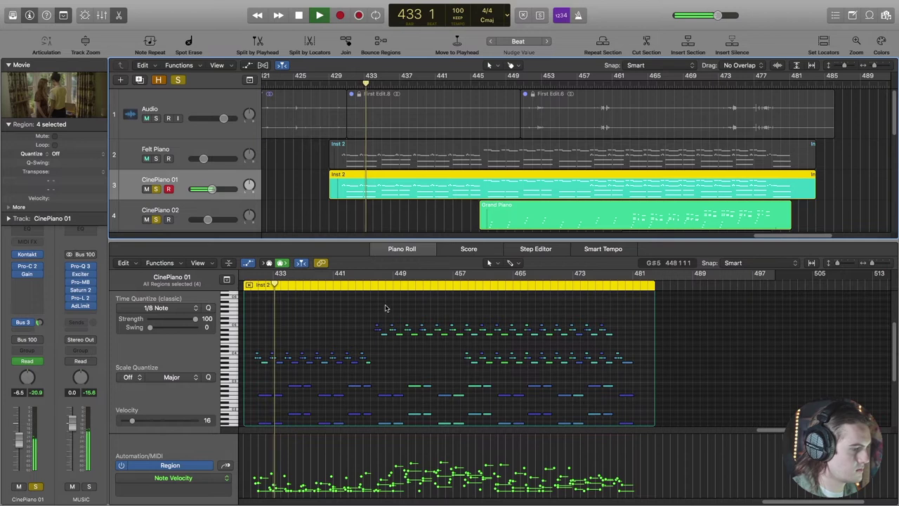
key("space")
left_click(371, 285)
key("space")
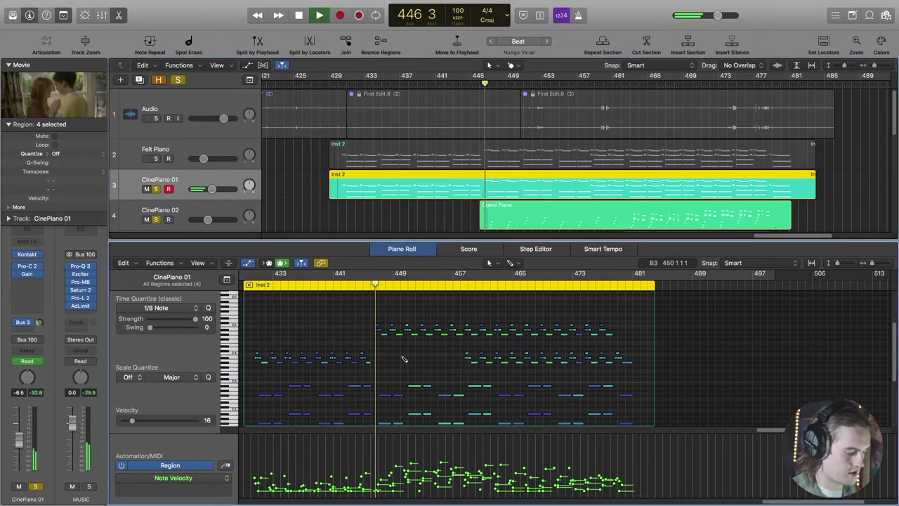
key("super+Right")
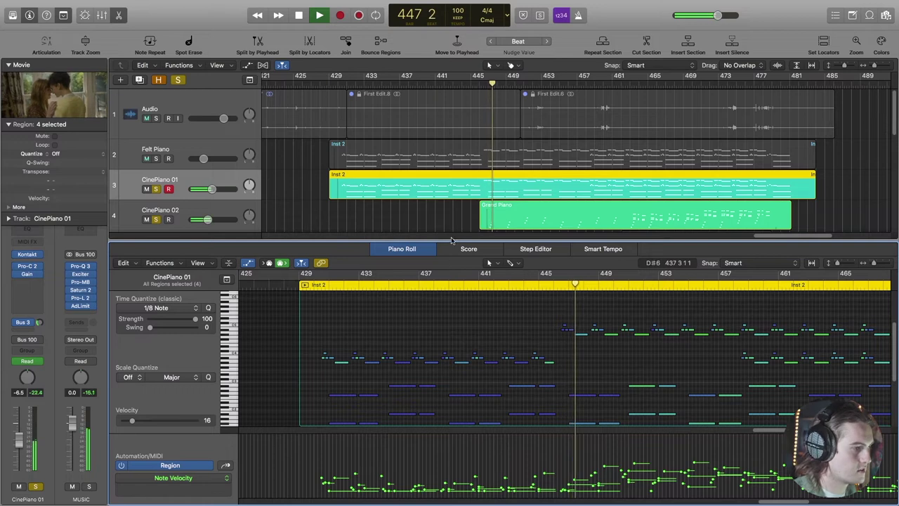
key("e")
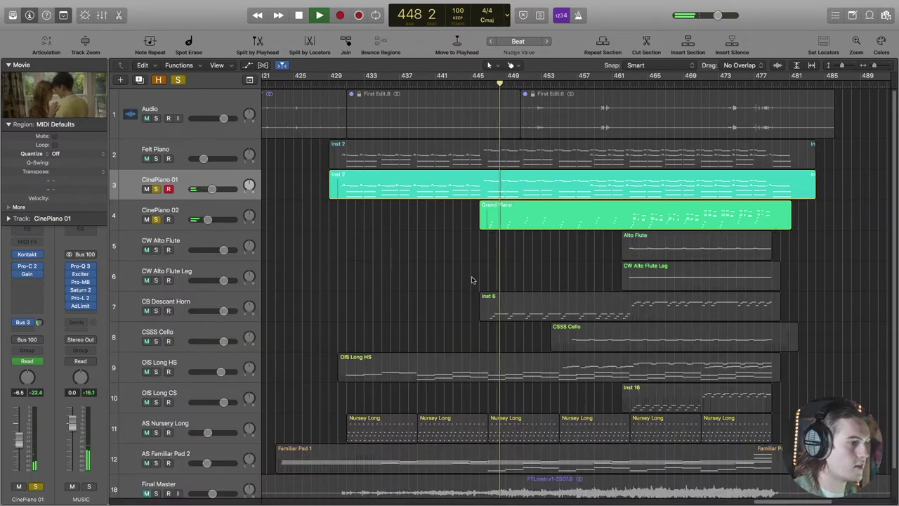
- Select the Grand Piano region on CinePiano 02 and examine its notes up close from about bar 464 during playback
left_click(485, 218)
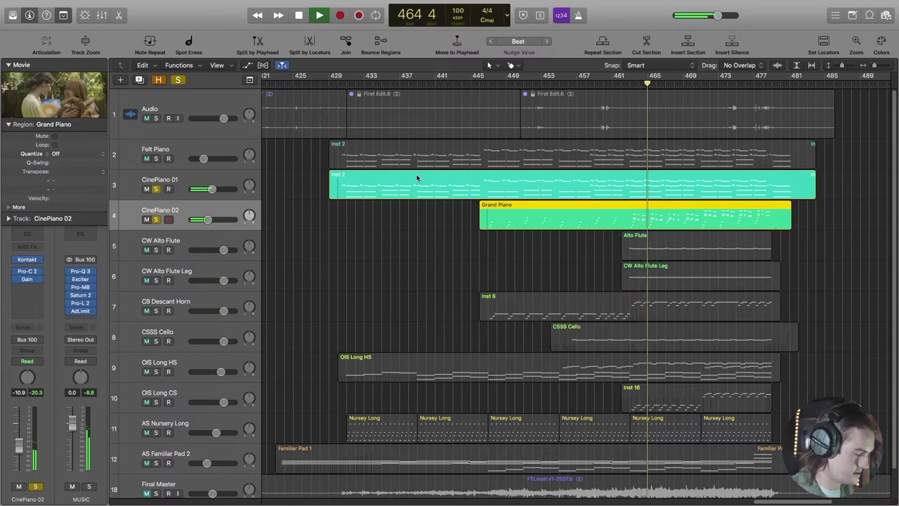
key("super+Right")
key("super+Down")
key("super+Down")
key("super+Down")
key("super+Down")
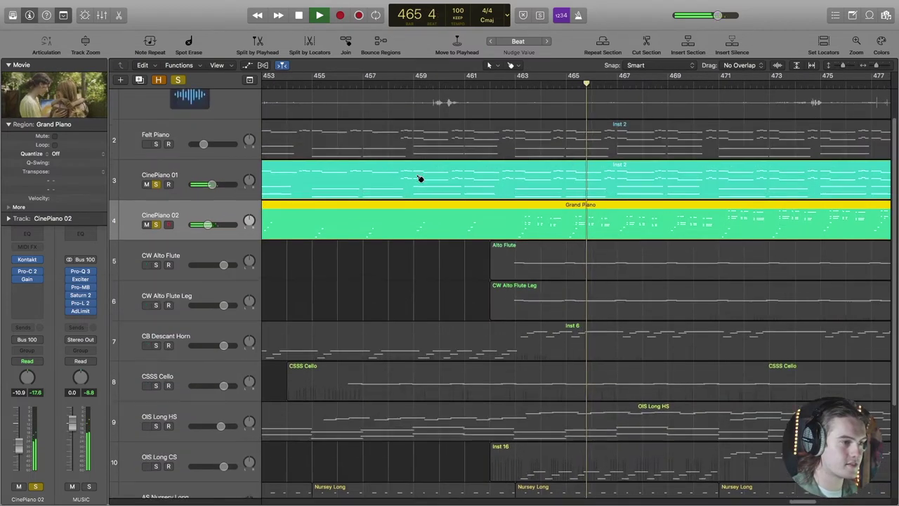
key("super+Right")
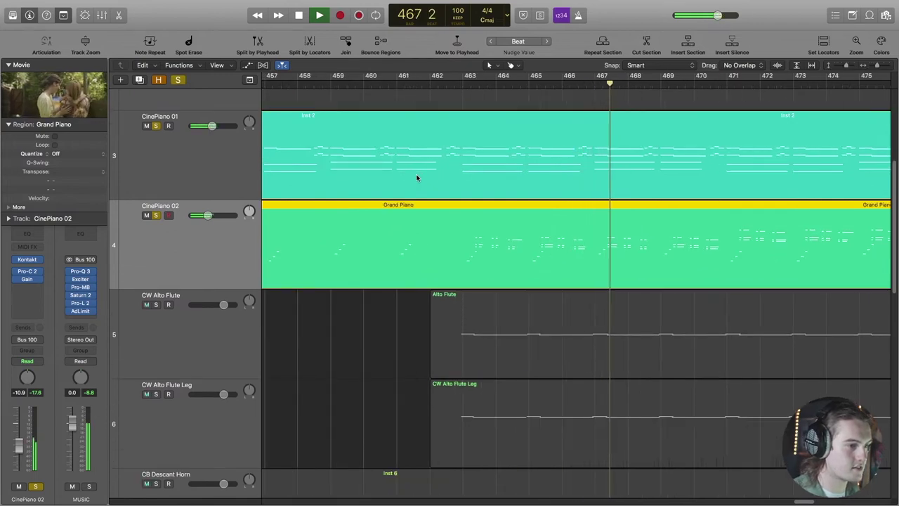
- Stop playback, show the Grand Piano region in the Piano Roll, park the playhead at bar 462 beat 4 and enlarge the tracks area
key("space")
key("e")
left_click(458, 84)
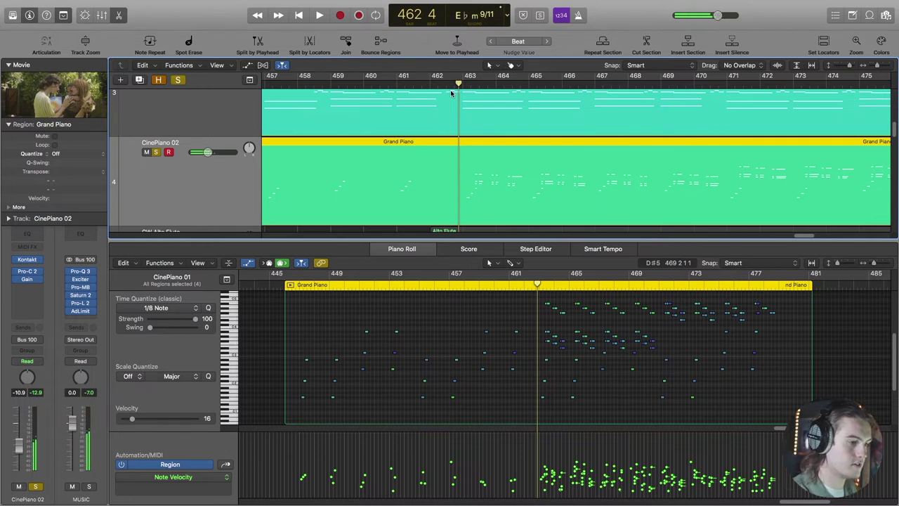
left_click_drag(451, 240, 451, 434)
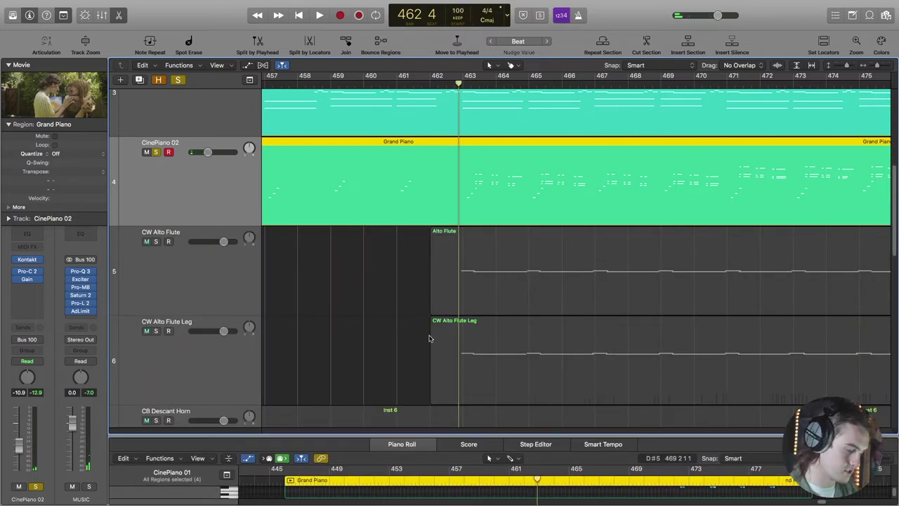
- Move the playhead back to bar 430, deselect the Grand Piano region and clear all track solos
key("ctrl+alt+Up")
key("ctrl+alt+Up")
key("ctrl+alt+Up")
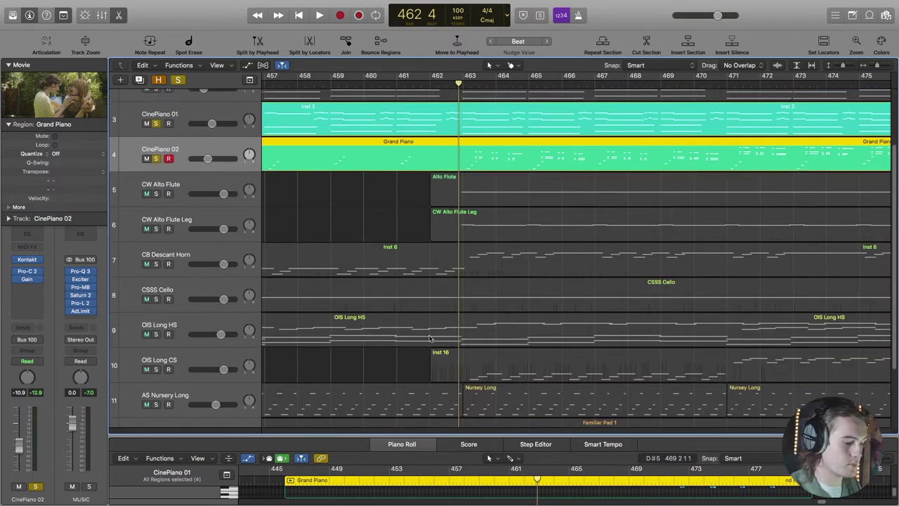
key("t")
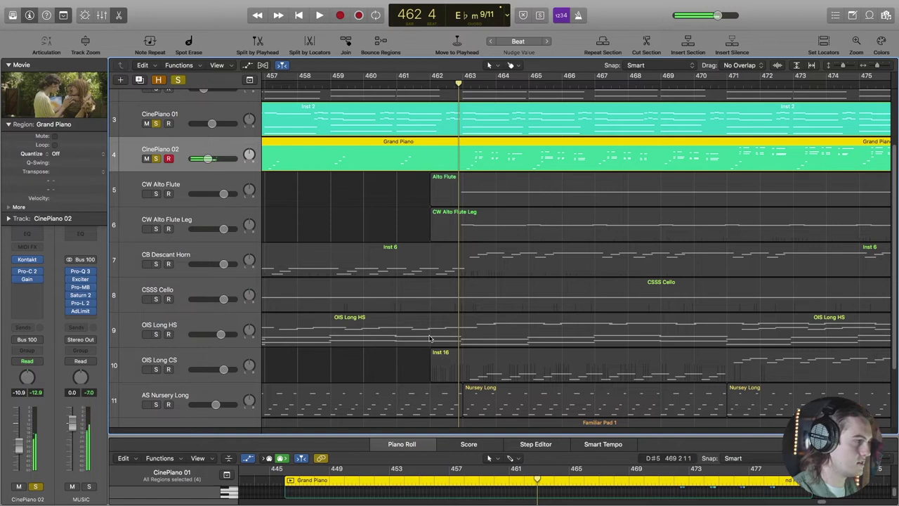
key("z")
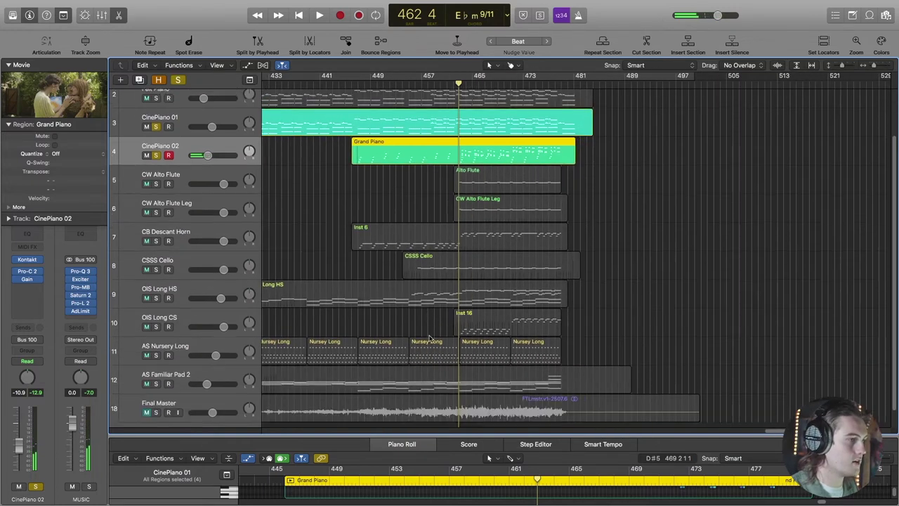
mouse_move(303, 85)
left_mouse_down()
mouse_move(291, 86)
mouse_move(317, 86)
left_mouse_up()
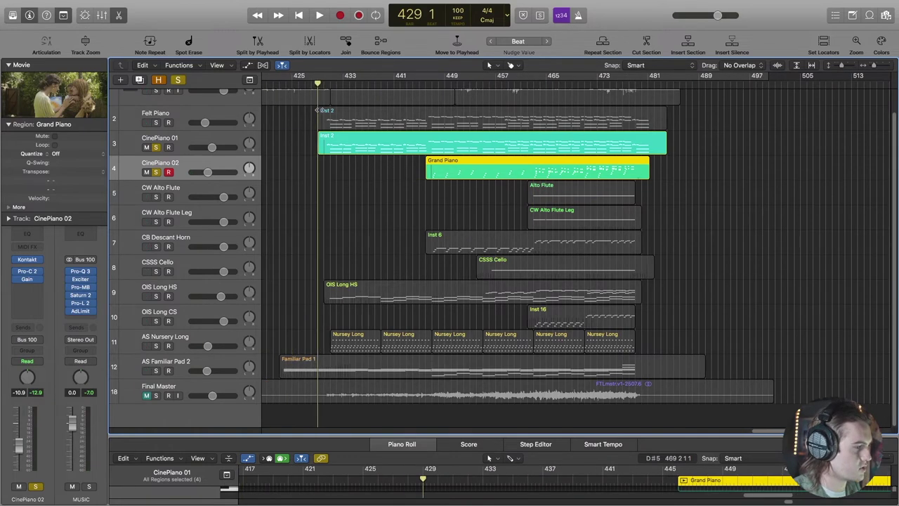
left_click(338, 204)
left_click(179, 81)
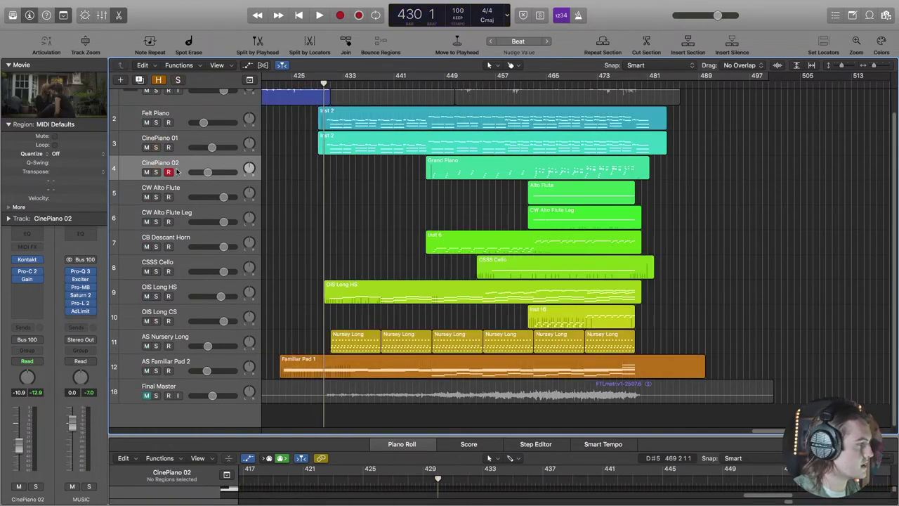
- Listen to the soloed AS Nursery Long track from bar 430
left_click(190, 280)
key("space")
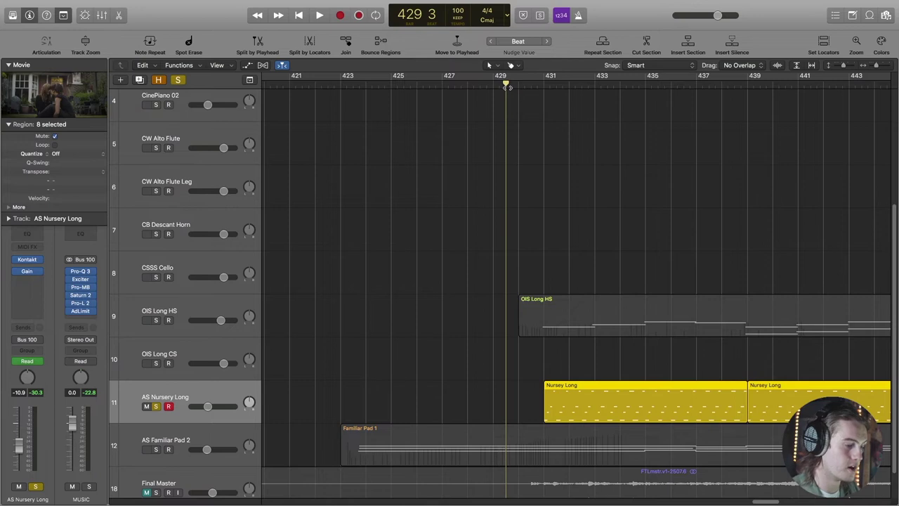
key("super+Right")
left_click(526, 85)
key("space")
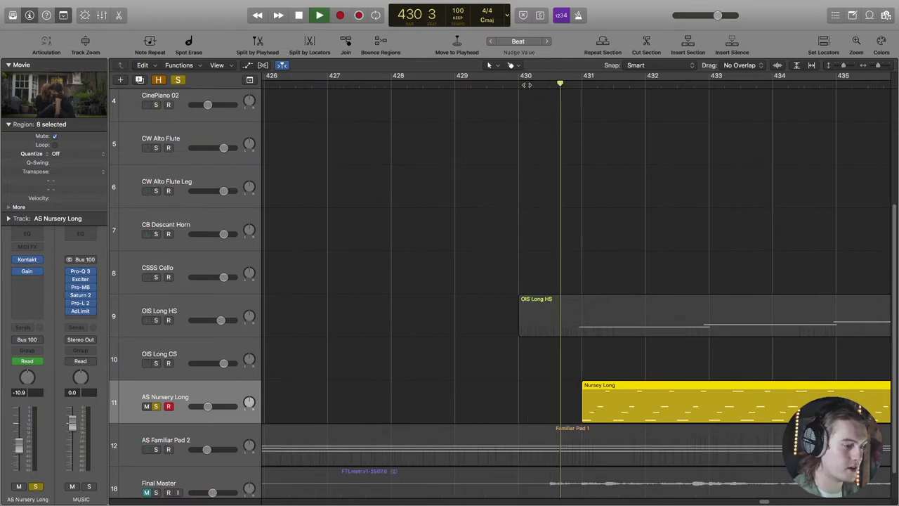
key("super+Left")
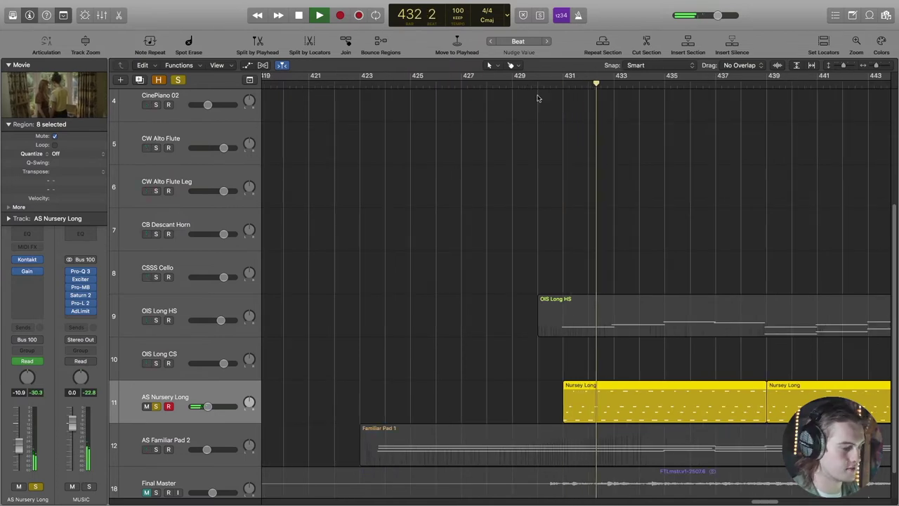
- Solo AS Familiar Pad 2 and OIS Long HS alongside AS Nursery Long during playback and follow the arrangement past bar 438
left_click(156, 450)
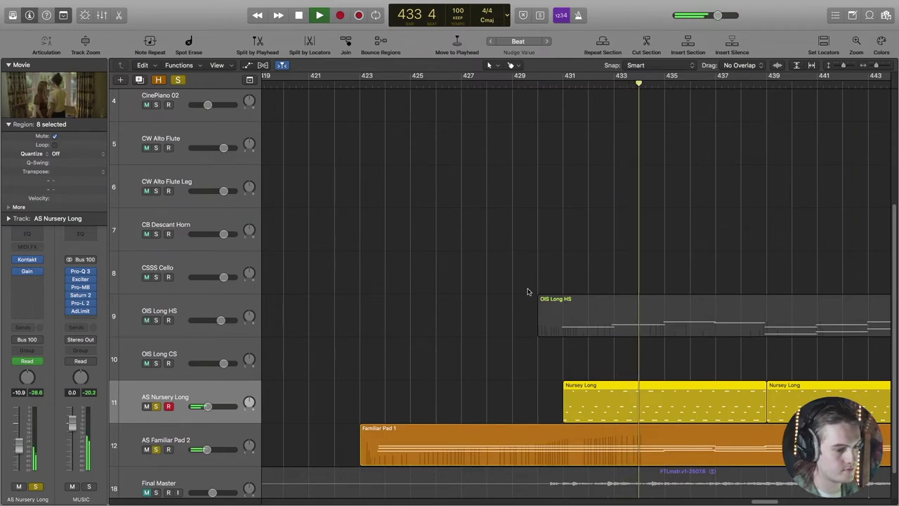
left_click(156, 320)
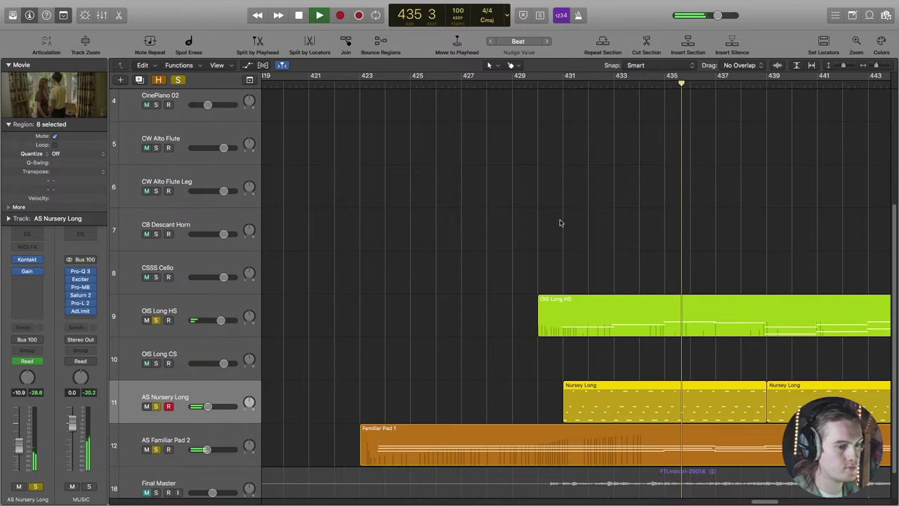
scroll(558, 222, "up", 5)
scroll(561, 226, "up", 1)
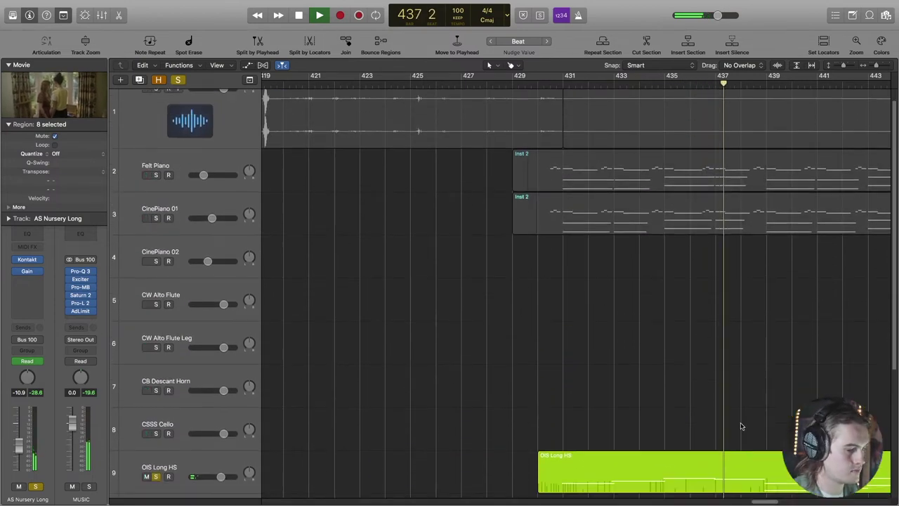
scroll(503, 471, "down", 2)
scroll(766, 501, "right", 1)
scroll(765, 501, "right", 5)
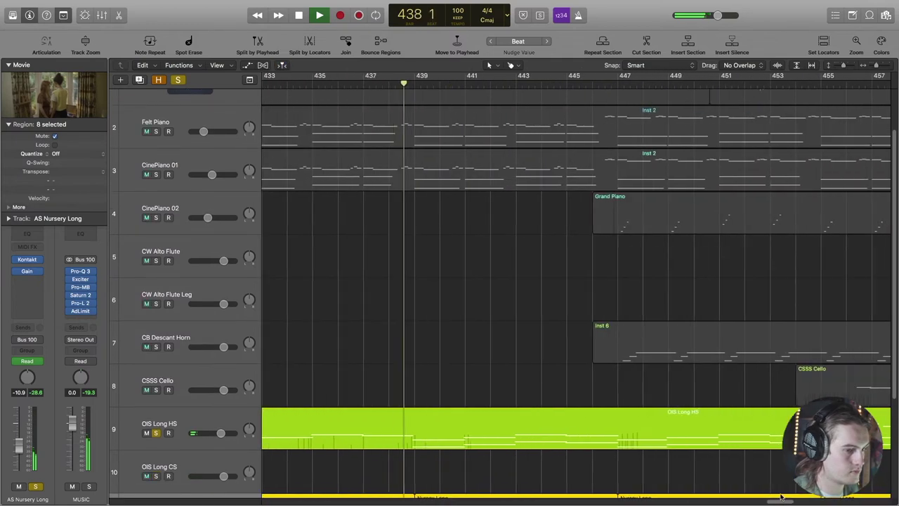
scroll(616, 316, "down", 2)
- Stop playback, select the OIS Long HS region and review the flute, horn and string regions around it
key("space")
key("z")
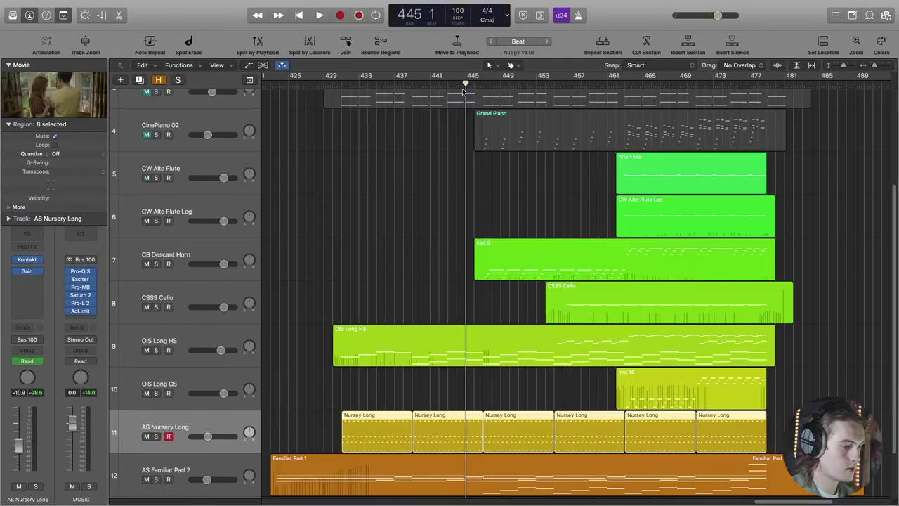
left_click(660, 341)
scroll(807, 295, "up", 2)
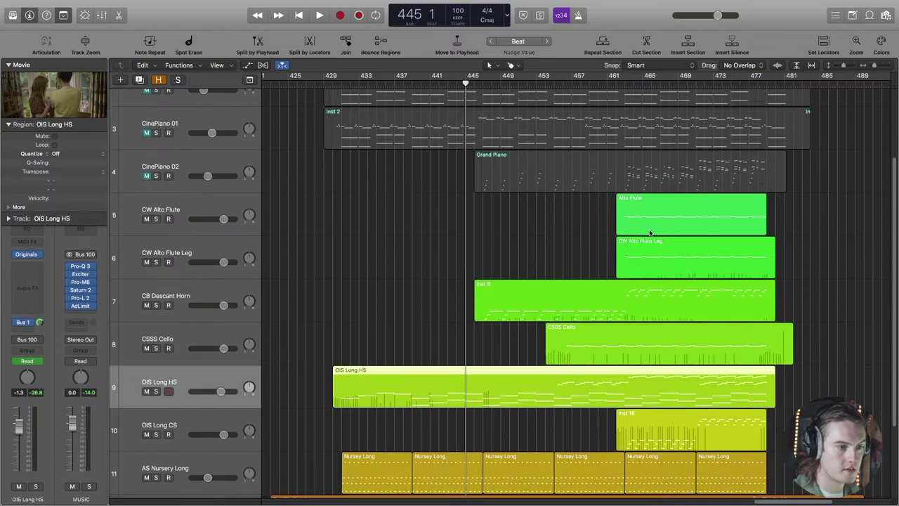
scroll(637, 257, "up", 1)
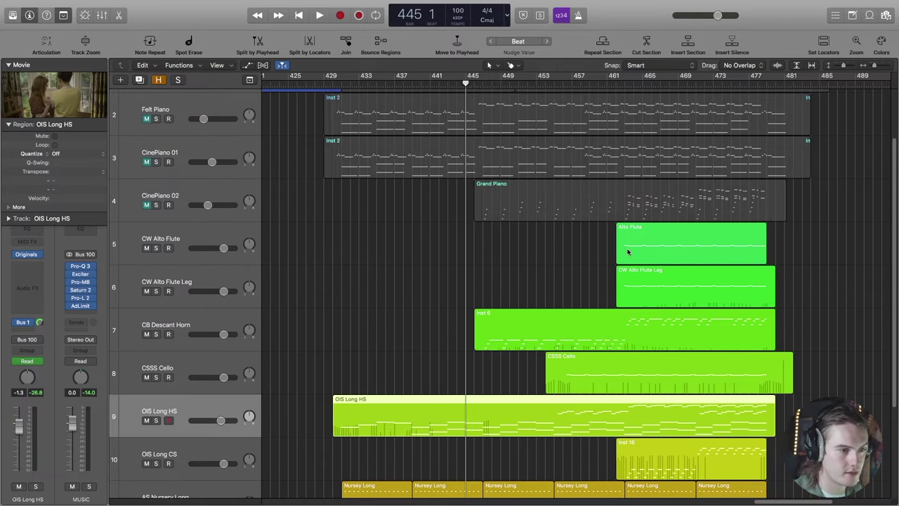
scroll(714, 420, "down", 2)
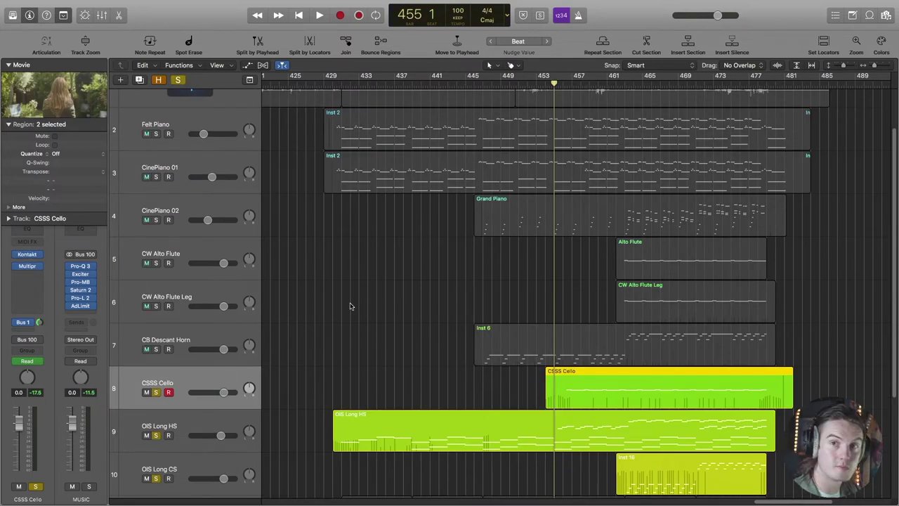
- Solo the CB Descant Horn track, open its Inst 6 region in the Piano Roll and play it back
left_click(193, 330)
scroll(469, 271, "down", 3)
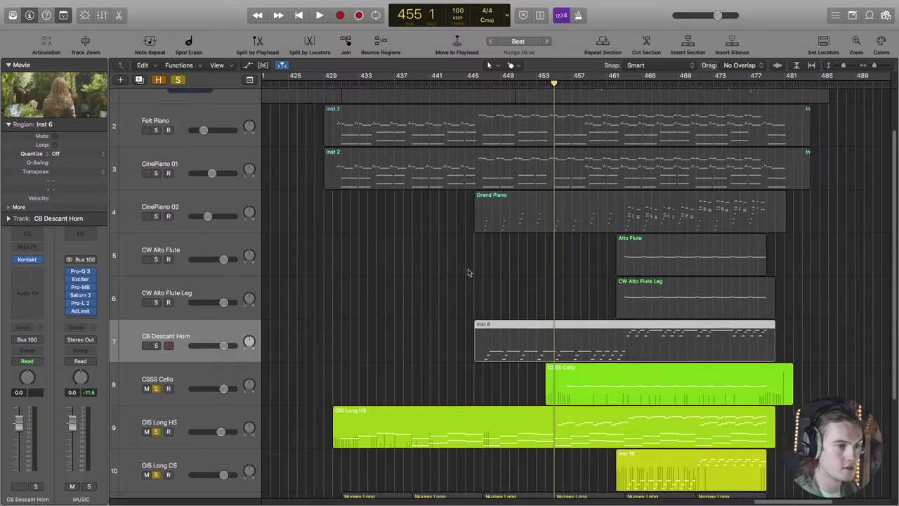
scroll(486, 265, "down", 3)
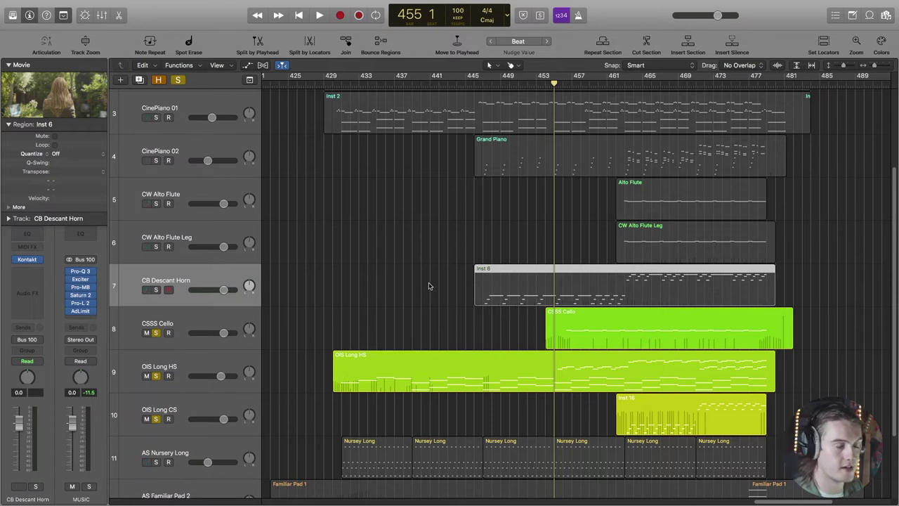
left_click(156, 289)
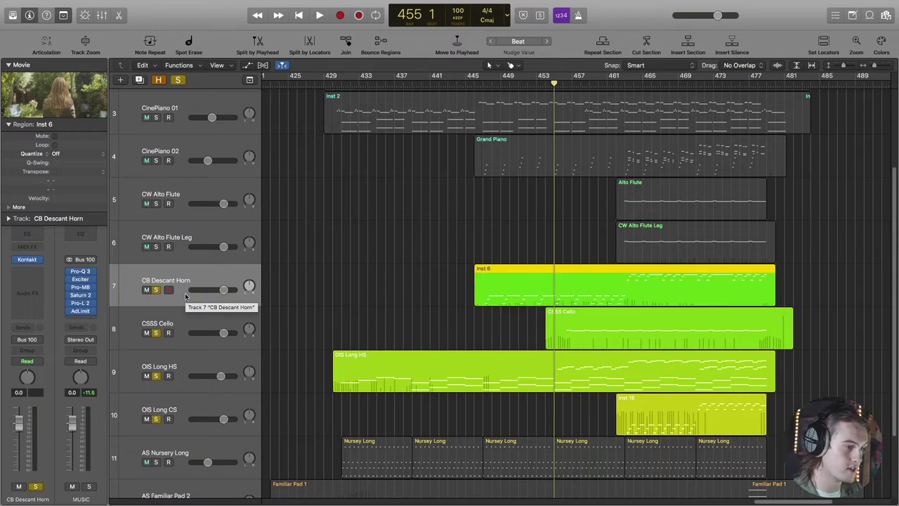
double_click(509, 270)
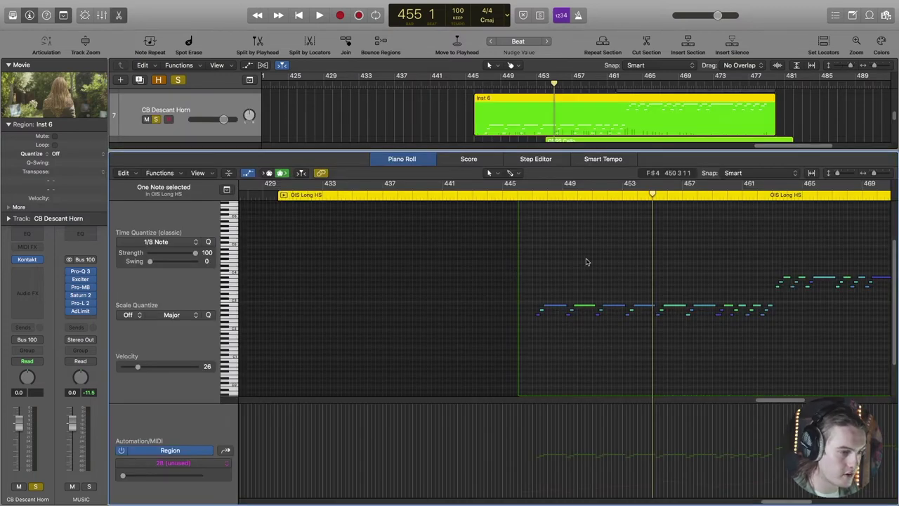
key("space")
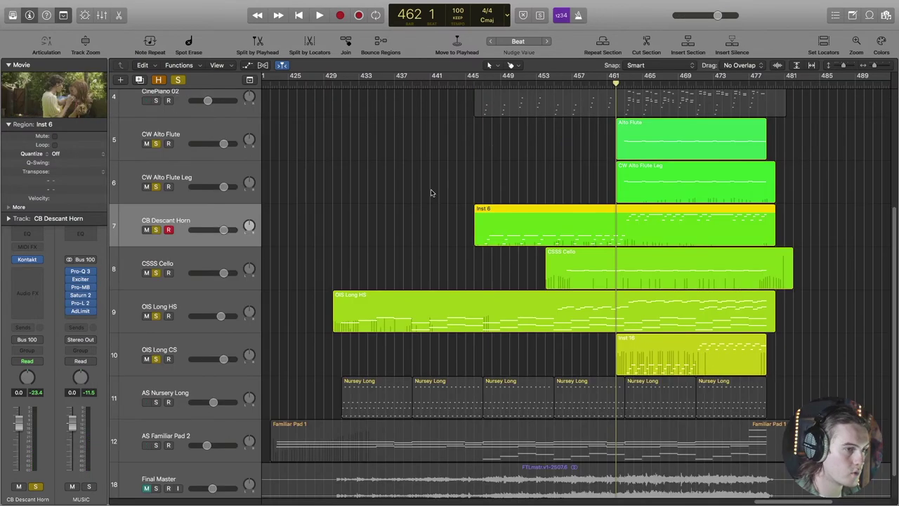
- Turn off solo on CB Descant Horn, CSSS Cello, OIS Long HS and OIS Long CS, and play the remaining soloed flute tracks
left_click(156, 231)
left_click(156, 273)
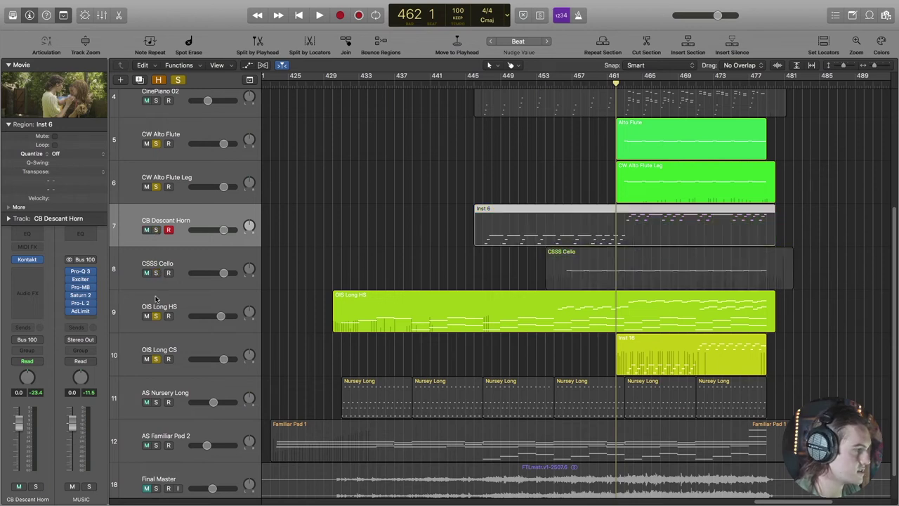
left_click(156, 316)
left_click(156, 359)
key("space")
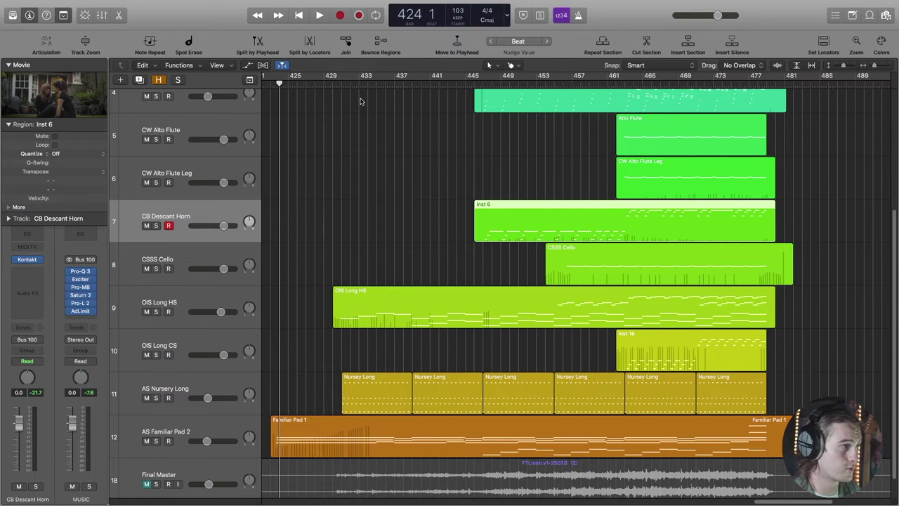
- Move the playhead to bar 470 and step through the flute, horn, cello and long string tracks in the arrangement
left_click(330, 84)
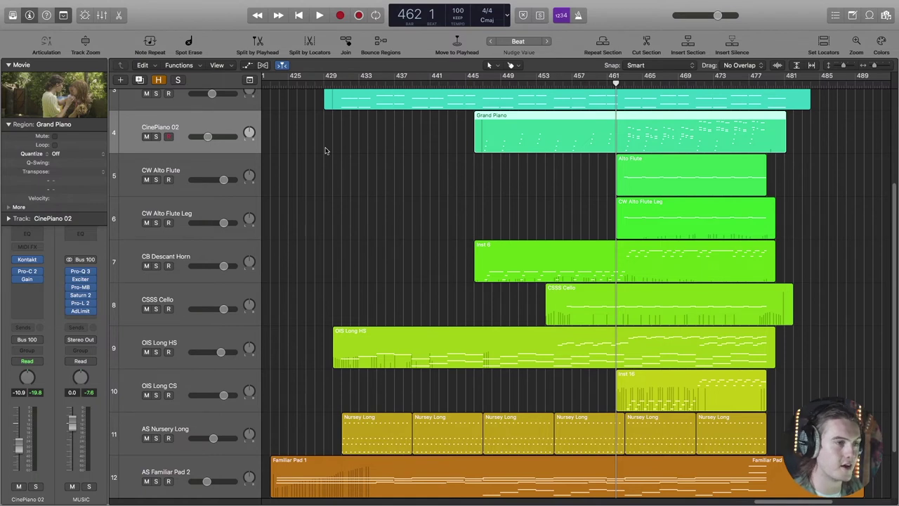
left_click_drag(616, 84, 688, 84)
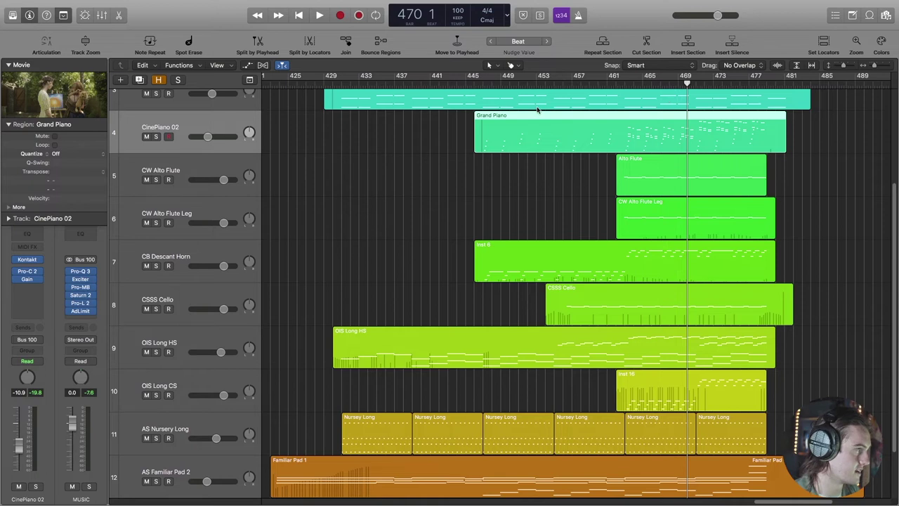
left_click(237, 168)
left_click(223, 223)
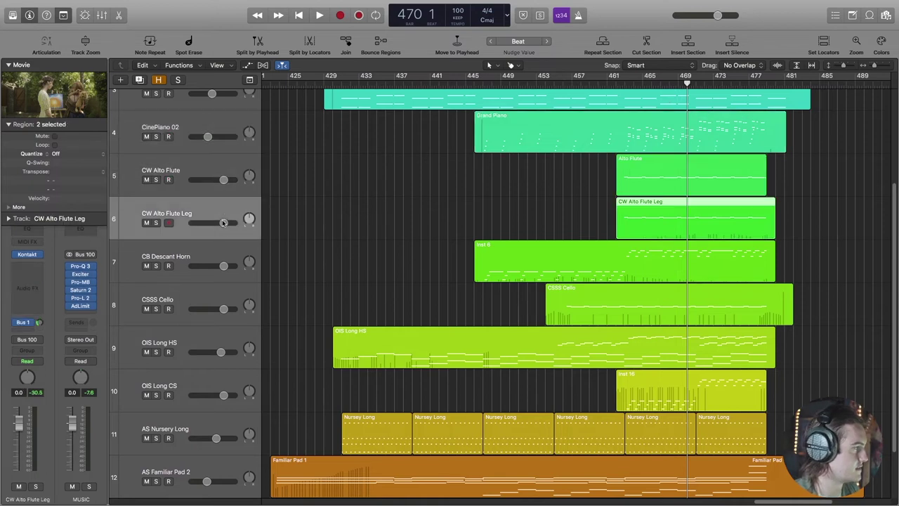
left_click(221, 261)
left_click(225, 291)
left_click(223, 355)
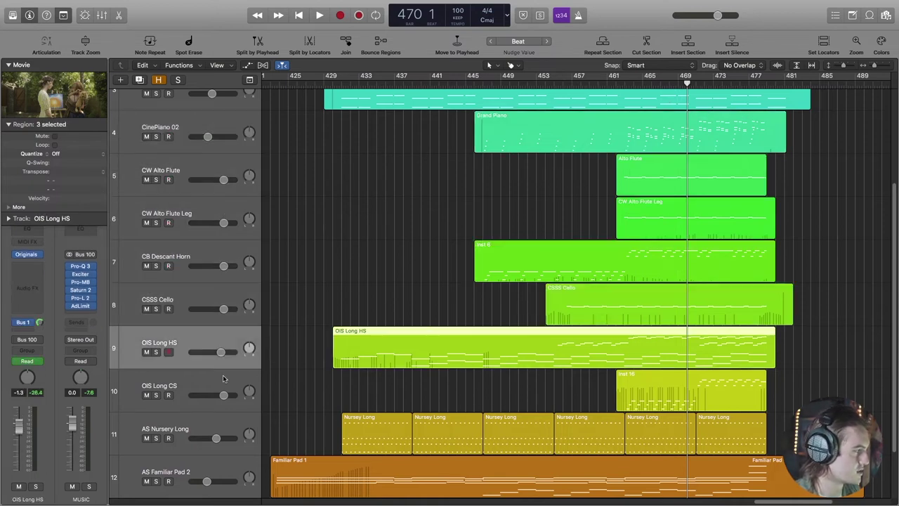
left_click(223, 379)
left_click(216, 255)
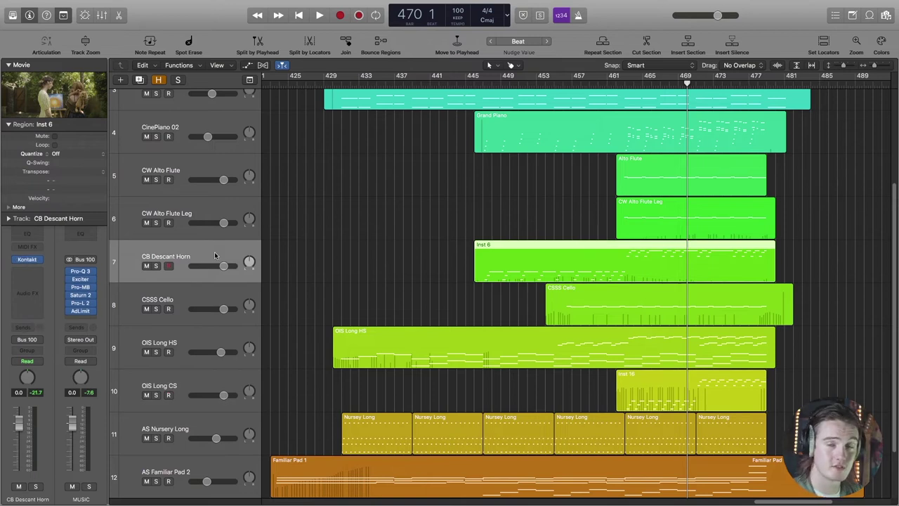
mouse_move(687, 83)
left_mouse_down()
mouse_move(673, 84)
mouse_move(696, 84)
left_mouse_up()
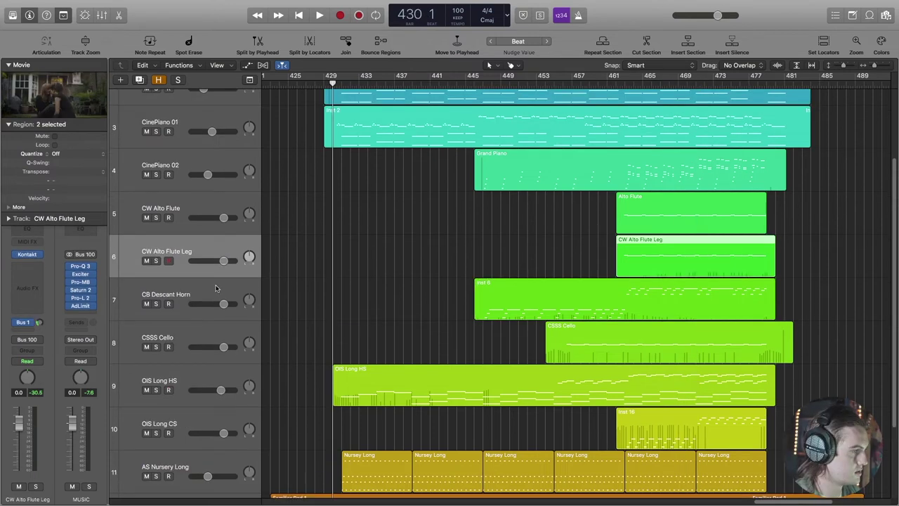
- Select the CSSS Cello track and inspect the Pro-R reverb on its Bus 1 send, closing the plug-in when done
left_click(220, 288)
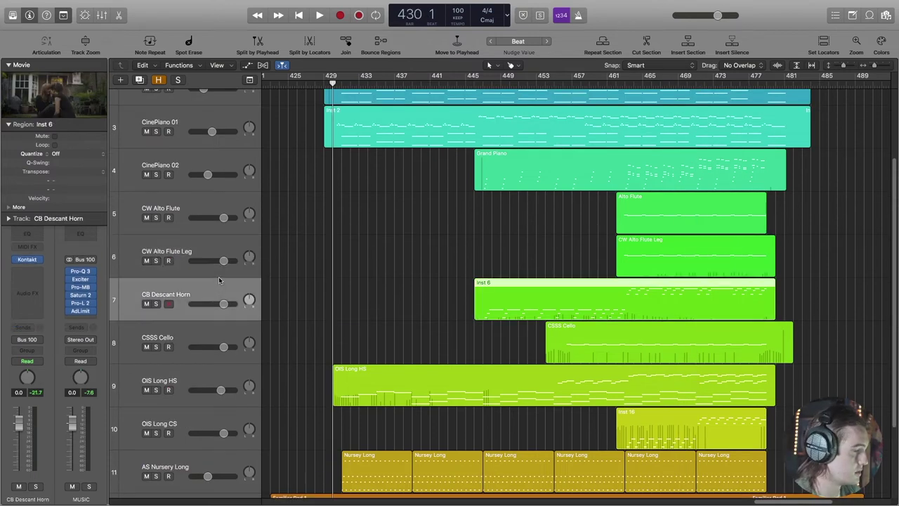
scroll(222, 298, "down", 2)
left_click(217, 295)
scroll(202, 354, "down", 1)
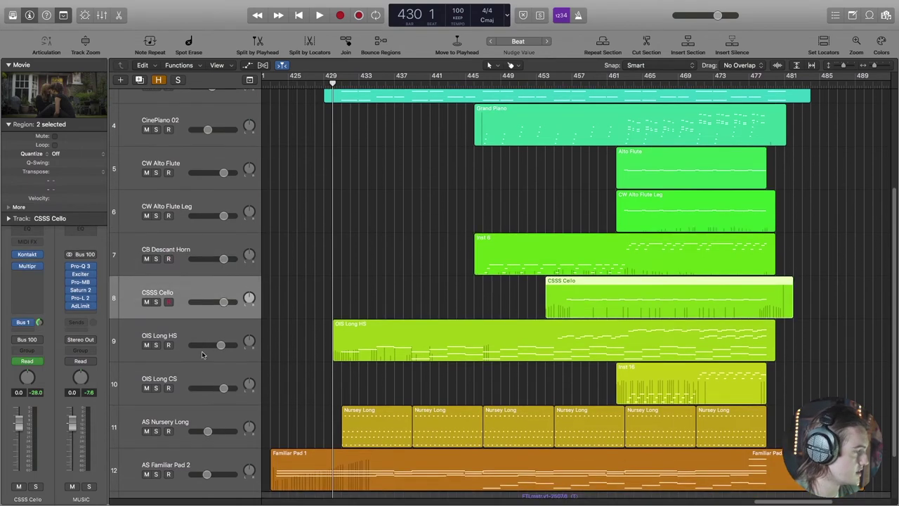
left_click(45, 320)
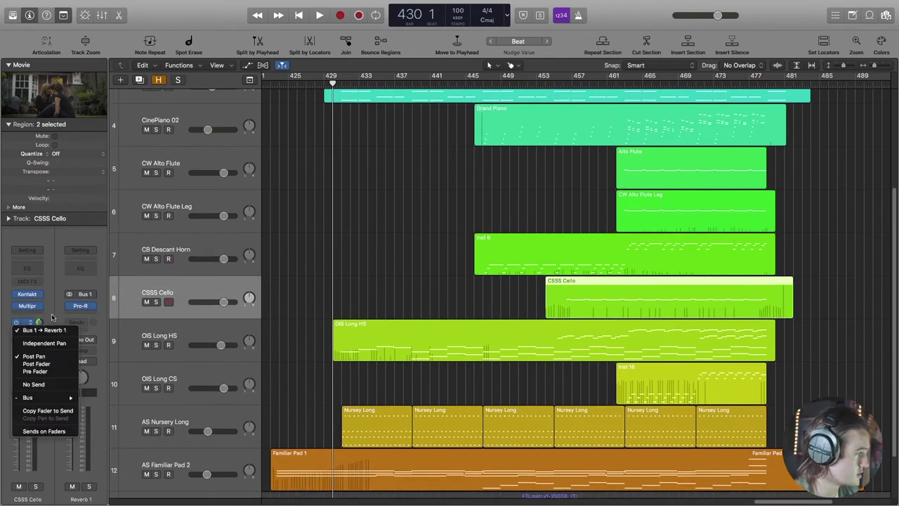
left_click(82, 310)
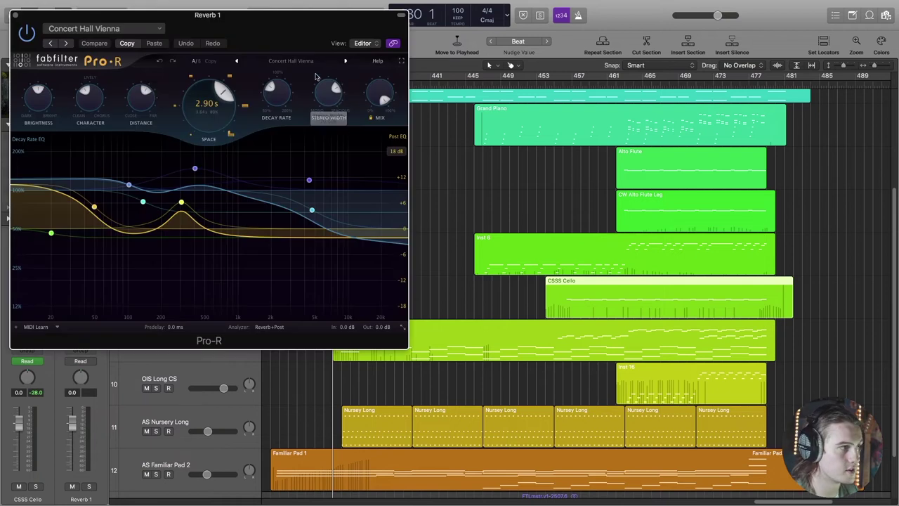
left_click(312, 62)
left_click(346, 74)
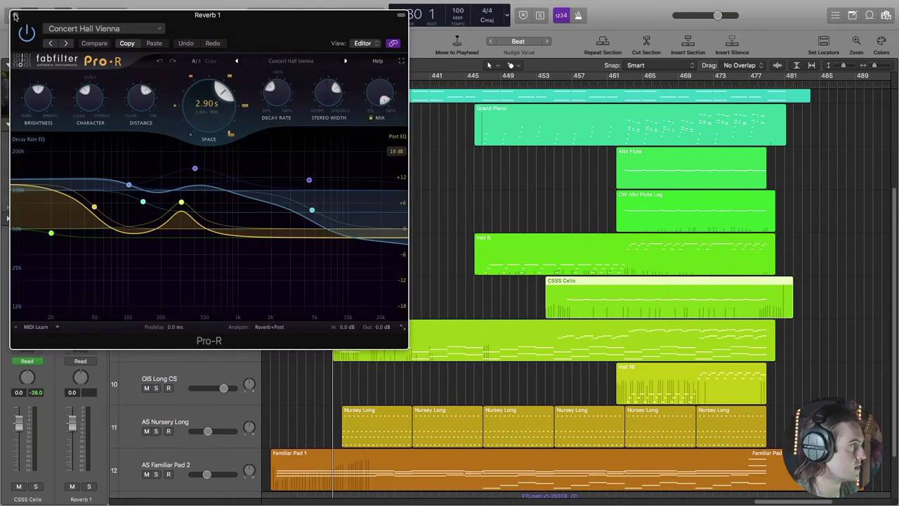
left_click(14, 15)
scroll(330, 211, "down", 2)
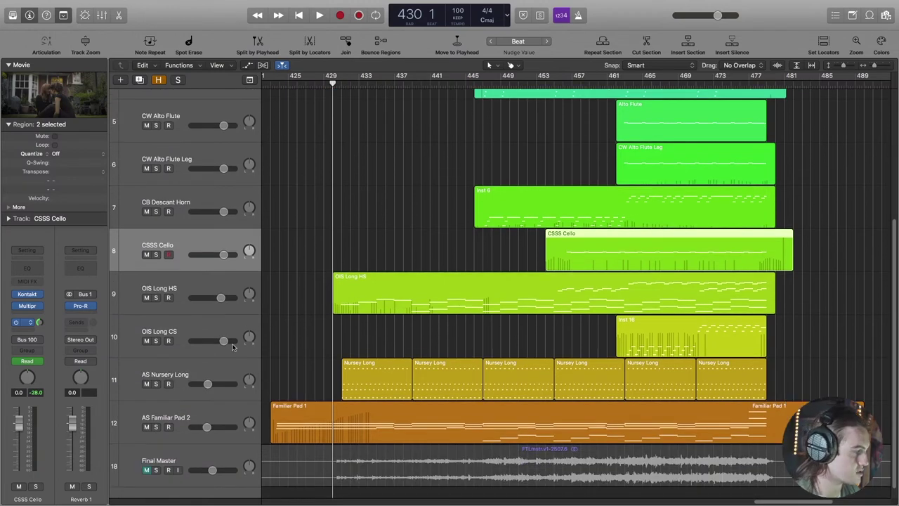
- Show the mixer and inspect the Pro-Q 3 and Exciter settings on the MUSIC bus, closing each plug-in
key("x")
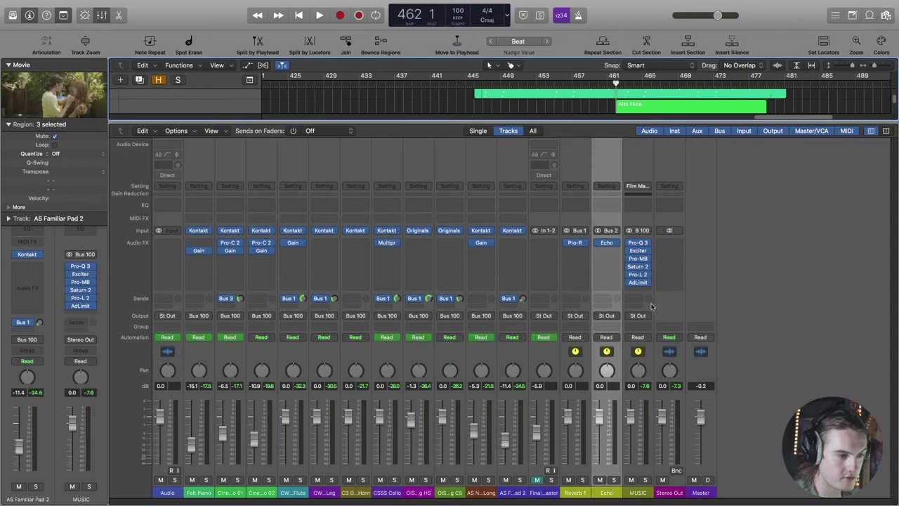
left_click(650, 304)
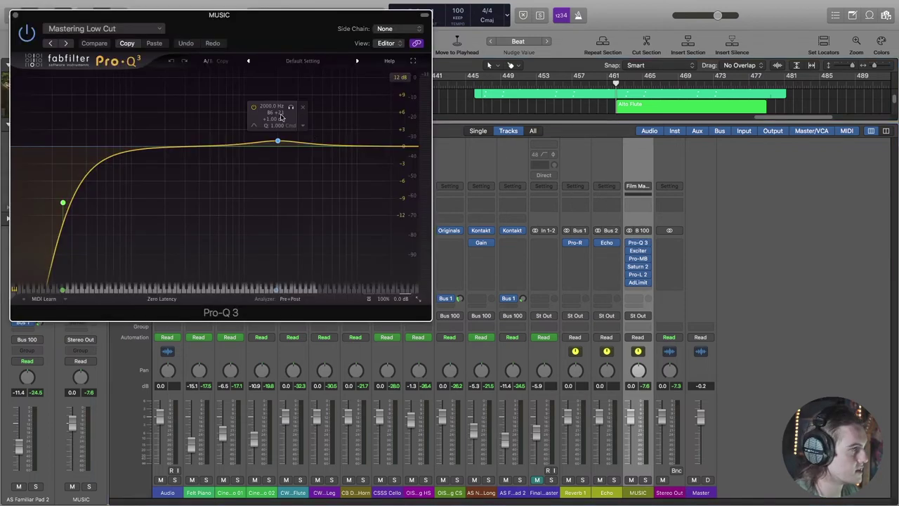
left_click(14, 15)
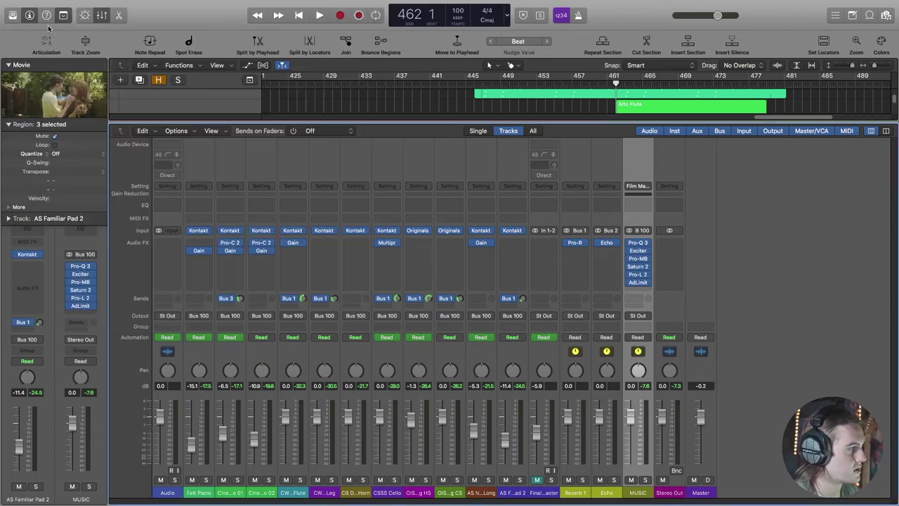
left_click(639, 251)
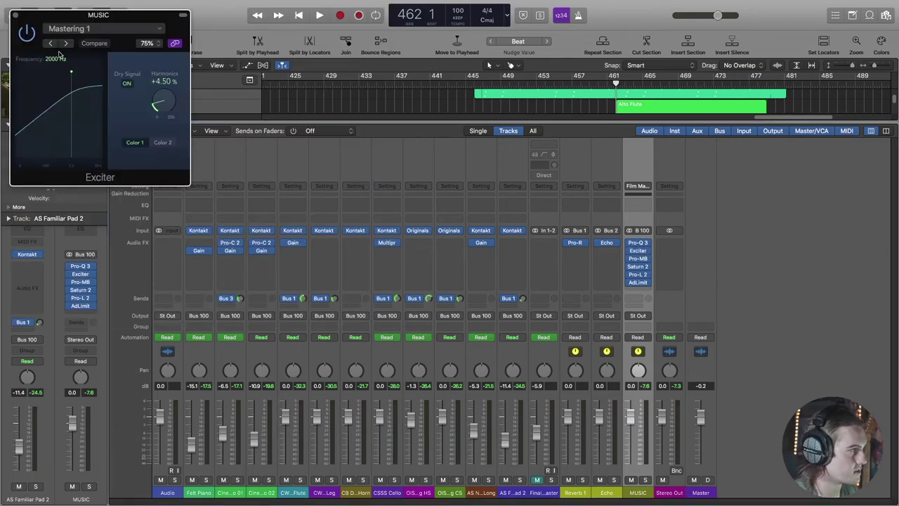
left_click(15, 15)
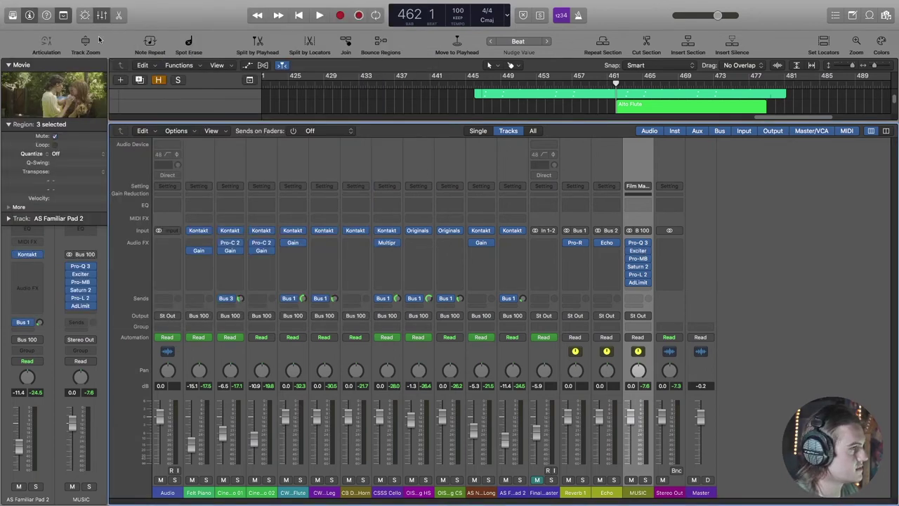
- Examine the Saturn 2 saturation settings on the MUSIC bus and close the plug-in
left_click(638, 266)
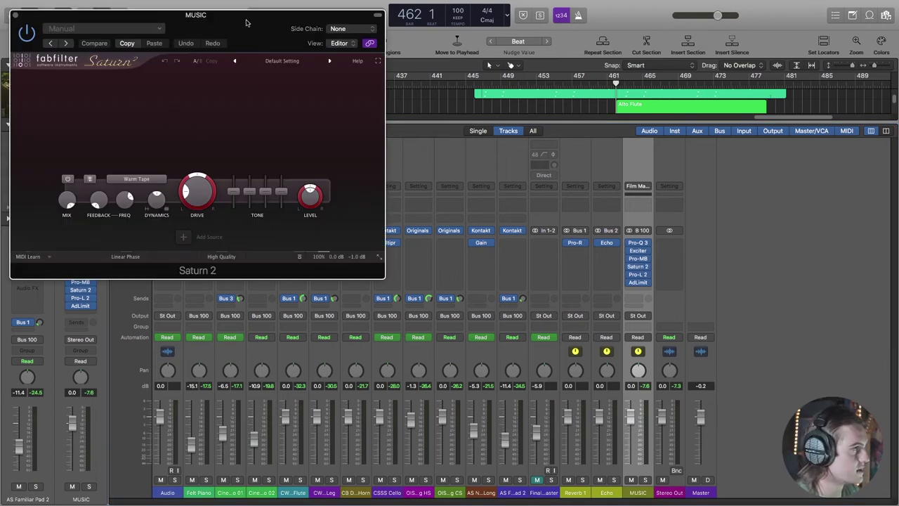
left_click_drag(246, 23, 545, 160)
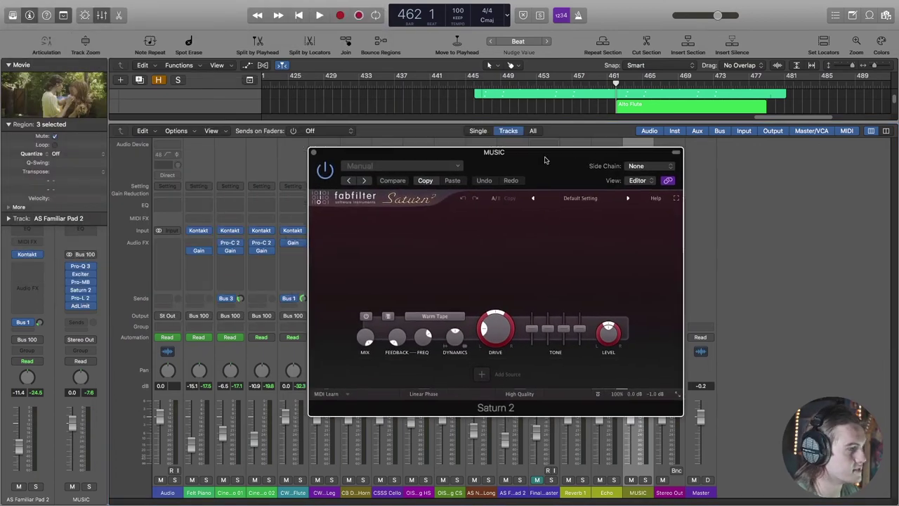
left_click(315, 152)
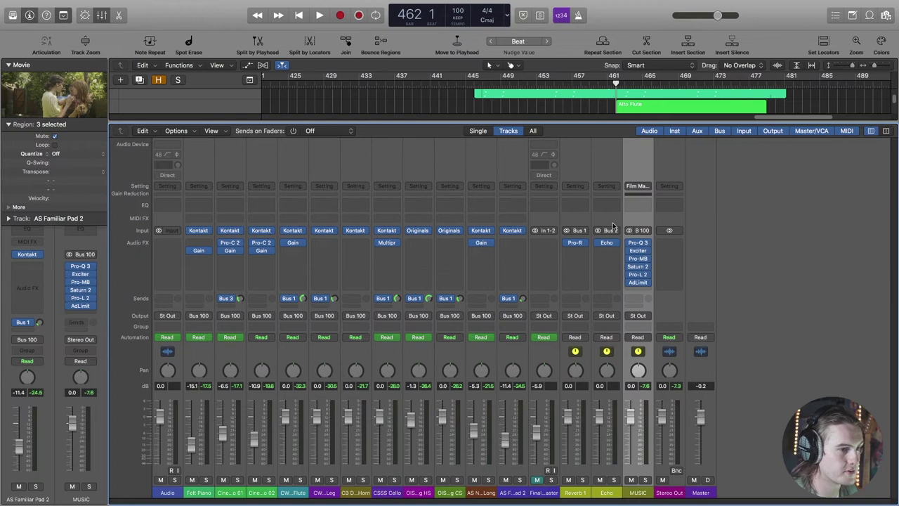
- Examine the Pro-L 2 limiter on the MUSIC bus, close it and bring up the Adaptive Limiter settings
left_click(637, 275)
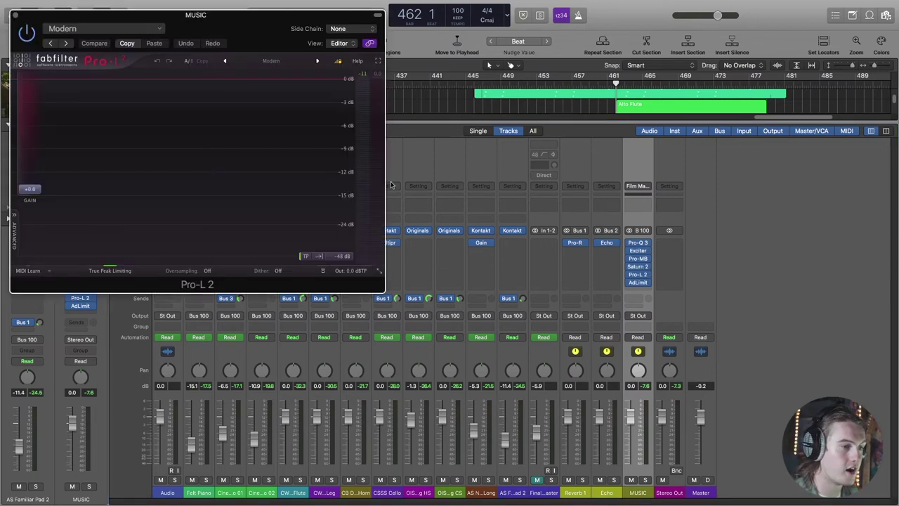
left_click_drag(186, 26, 355, 102)
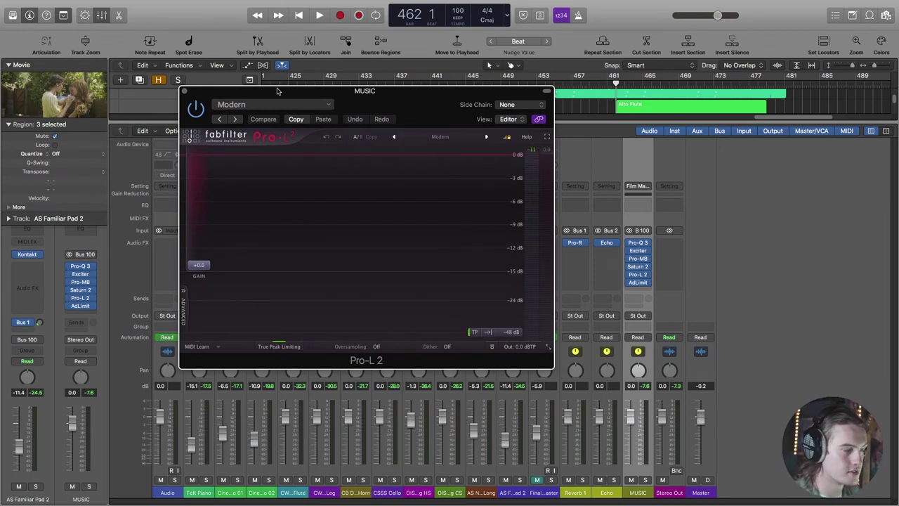
left_click(186, 92)
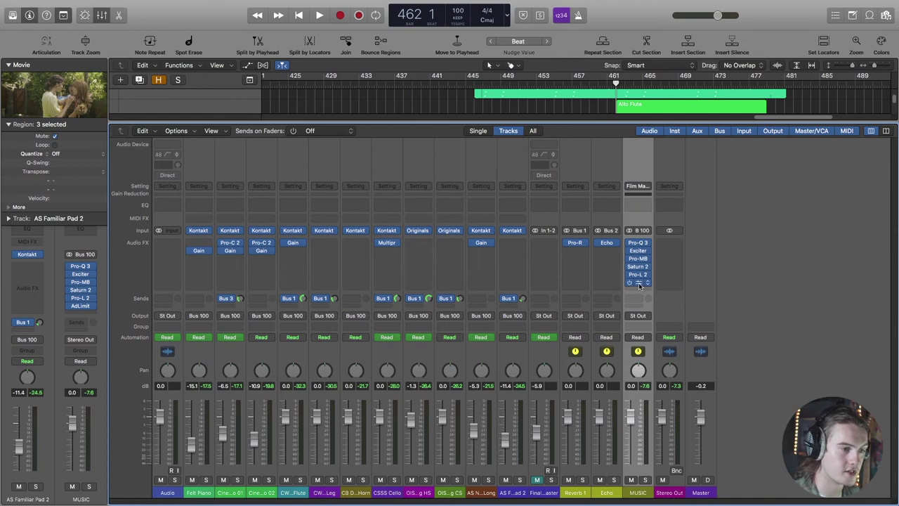
left_click(637, 283)
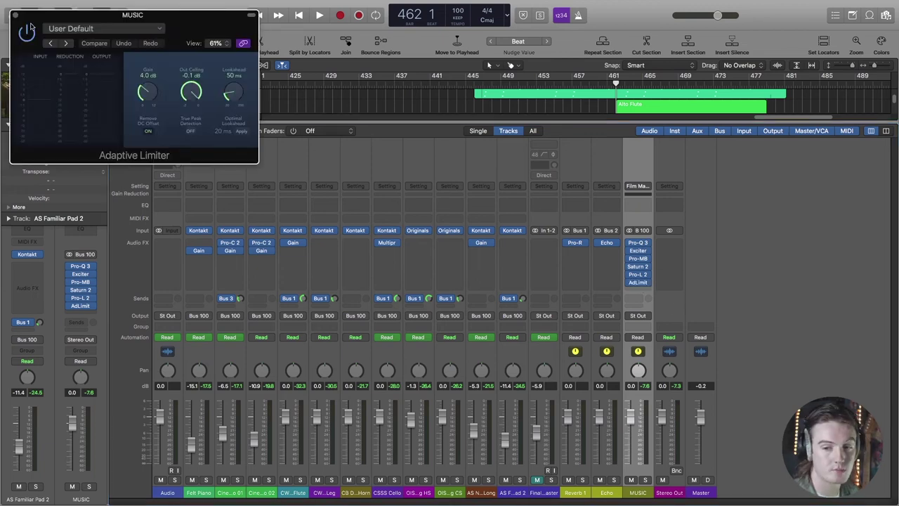